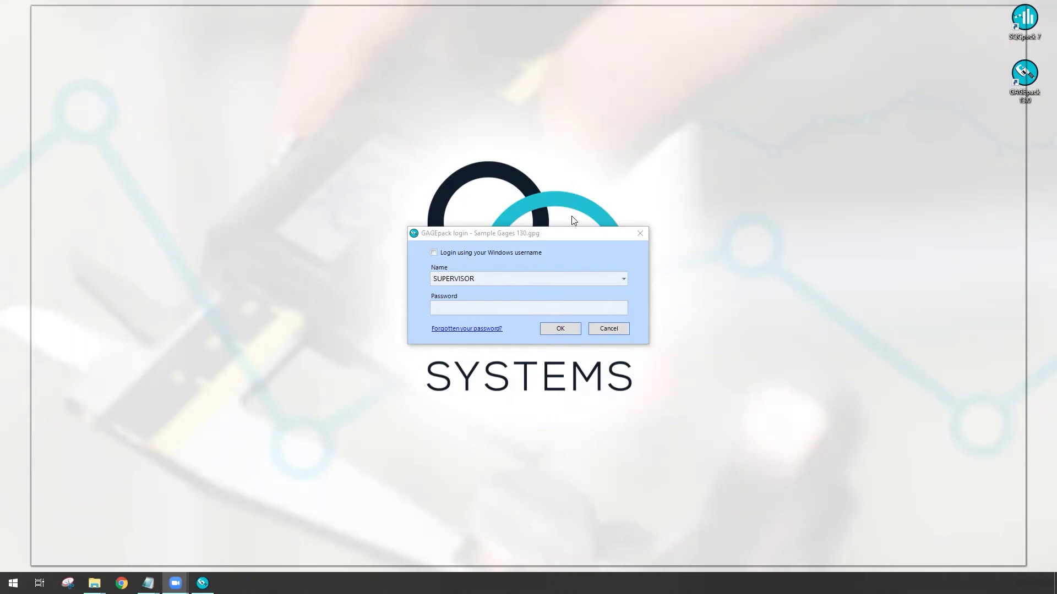
# Focus the login dialog and drop down the Name list of available users.
pyautogui.click(564, 236)
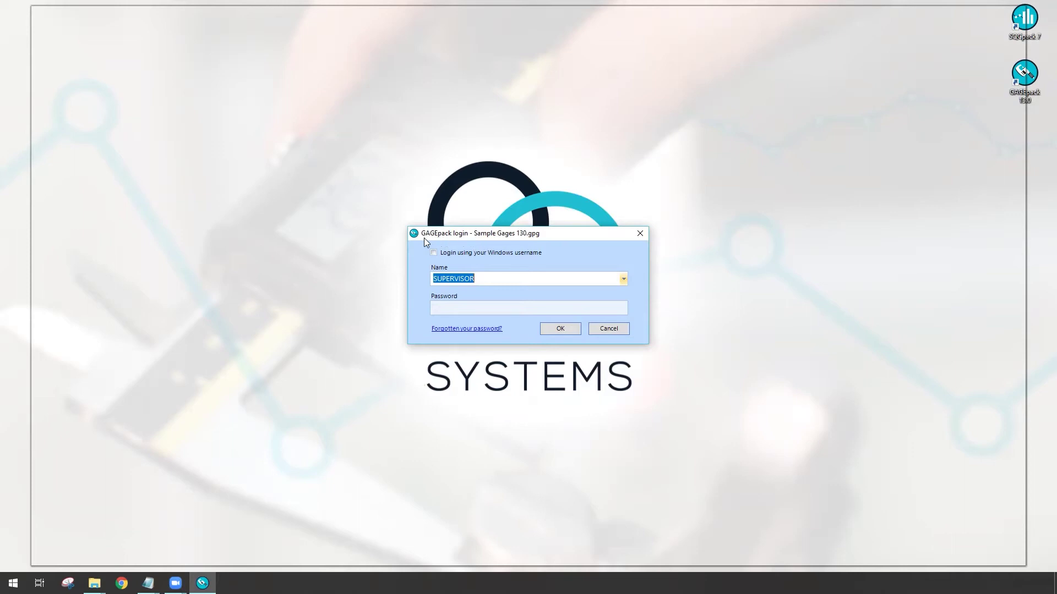
pyautogui.click(503, 234)
# Review the login names in the Name list and close it, keeping SUPERVISOR selected.
pyautogui.click(623, 279)
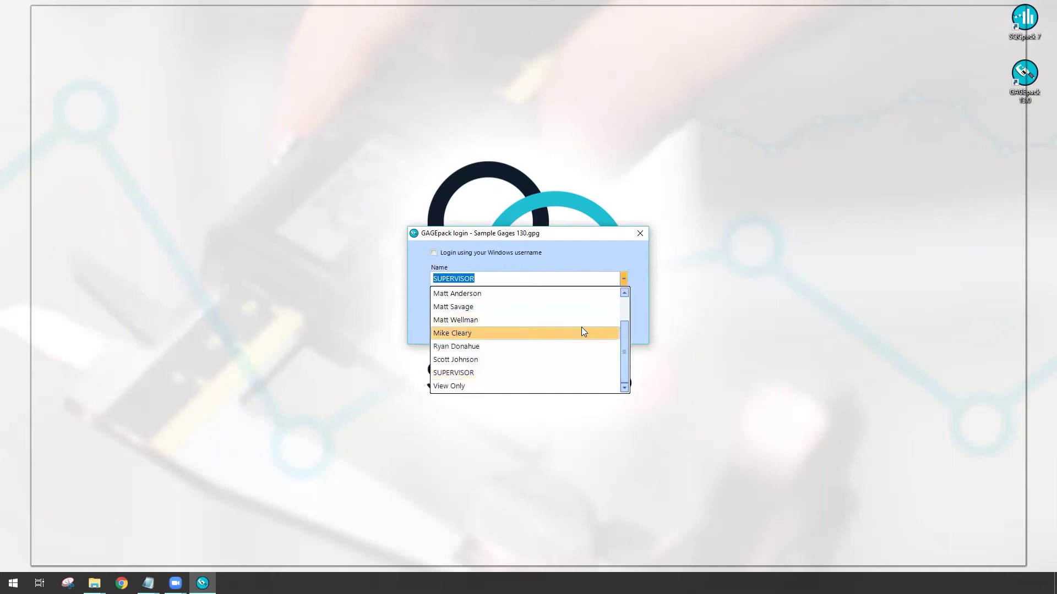
pyautogui.scroll(1, 539, 325)
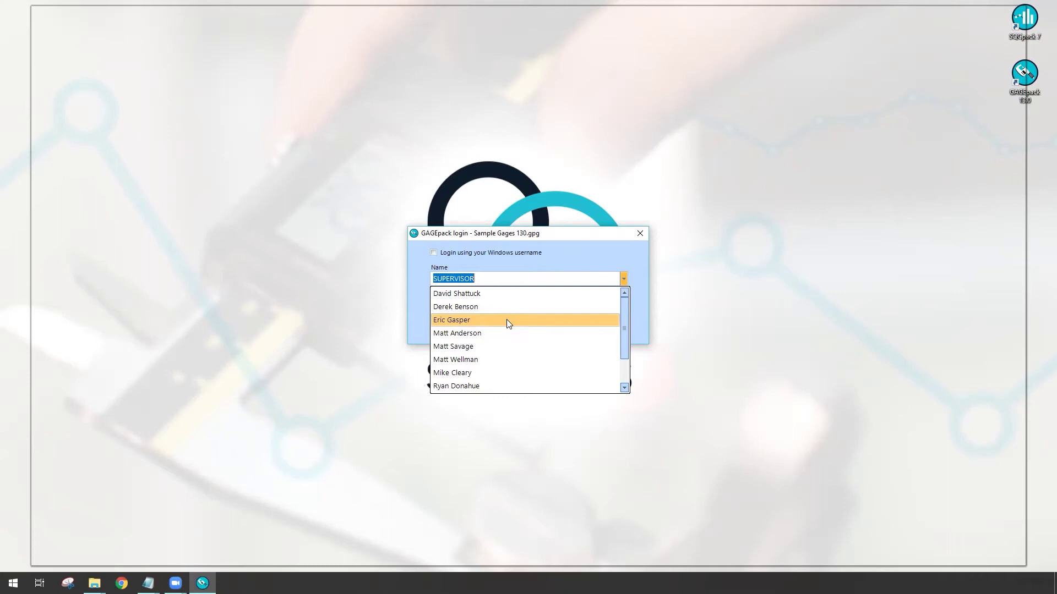
pyautogui.click(570, 263)
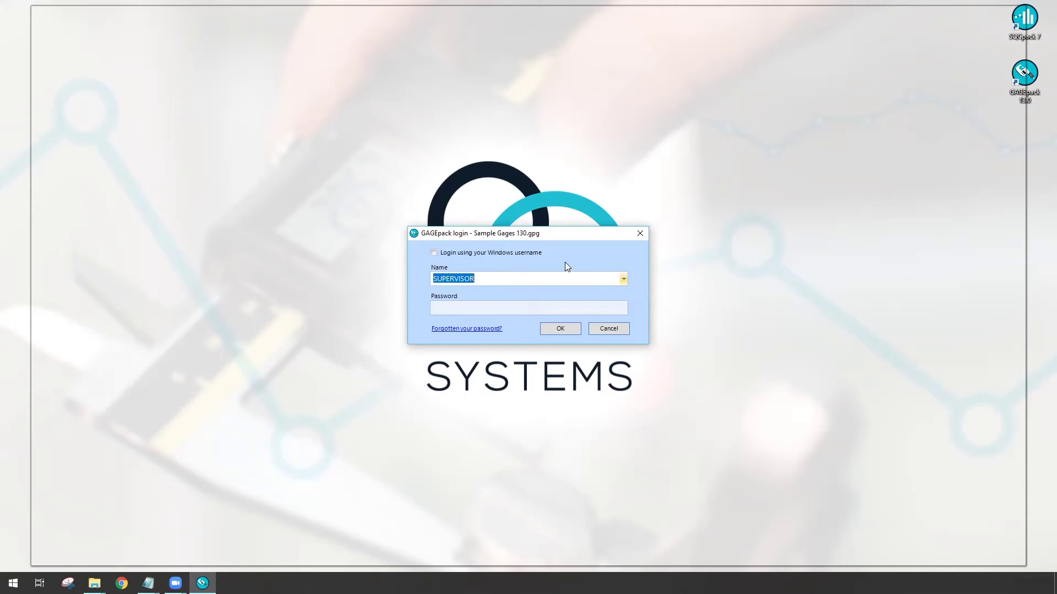
# Enable 'Login using your Windows username' and submit, which raises the user-not-found warning.
pyautogui.click(433, 253)
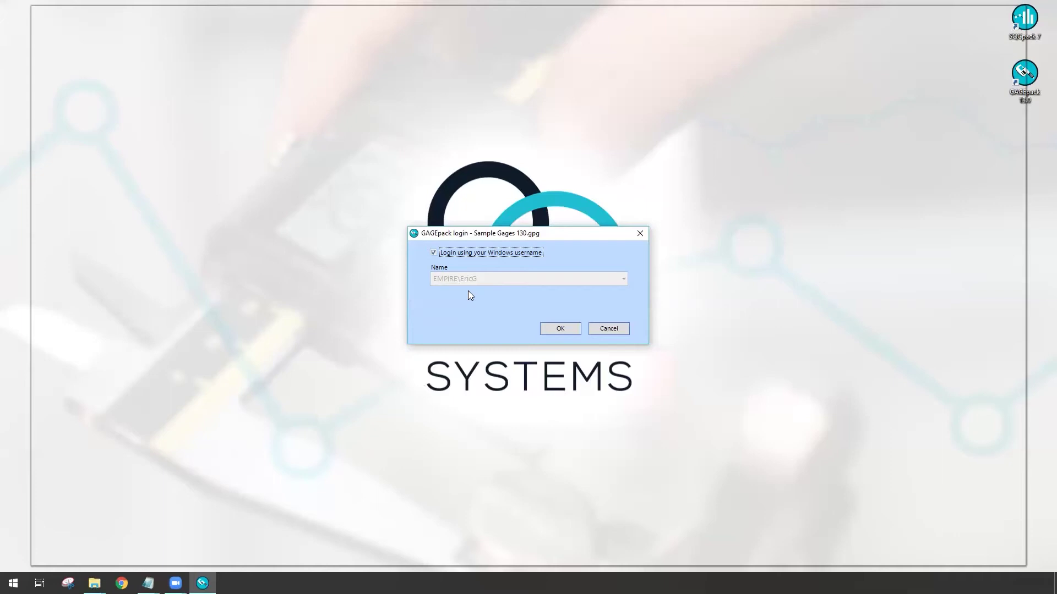
pyautogui.click(570, 329)
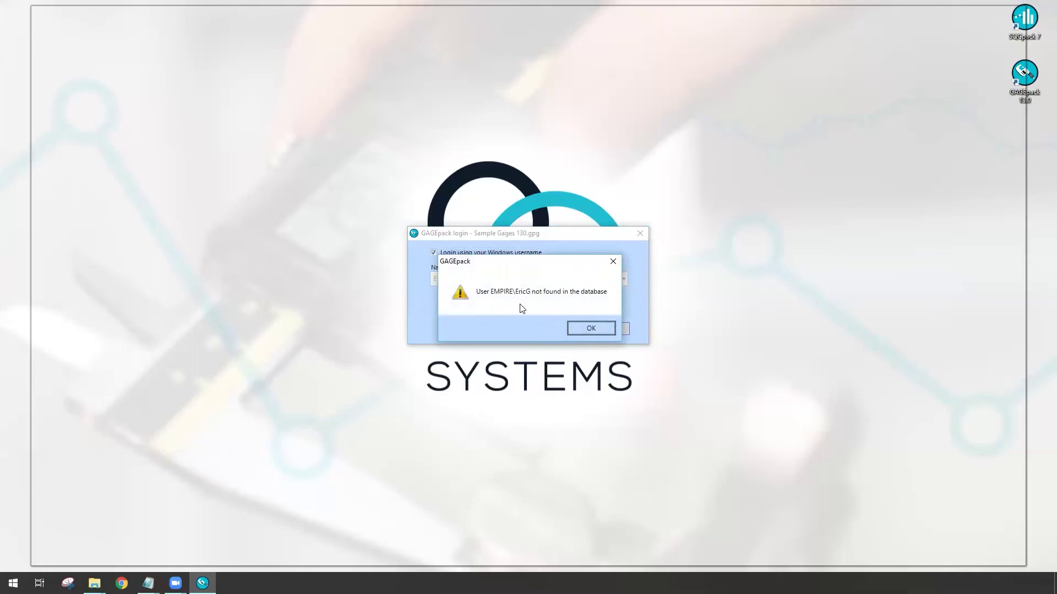
# Dismiss the warning, turn off Windows login, and log in as SUPERVISOR with its password.
pyautogui.click(593, 329)
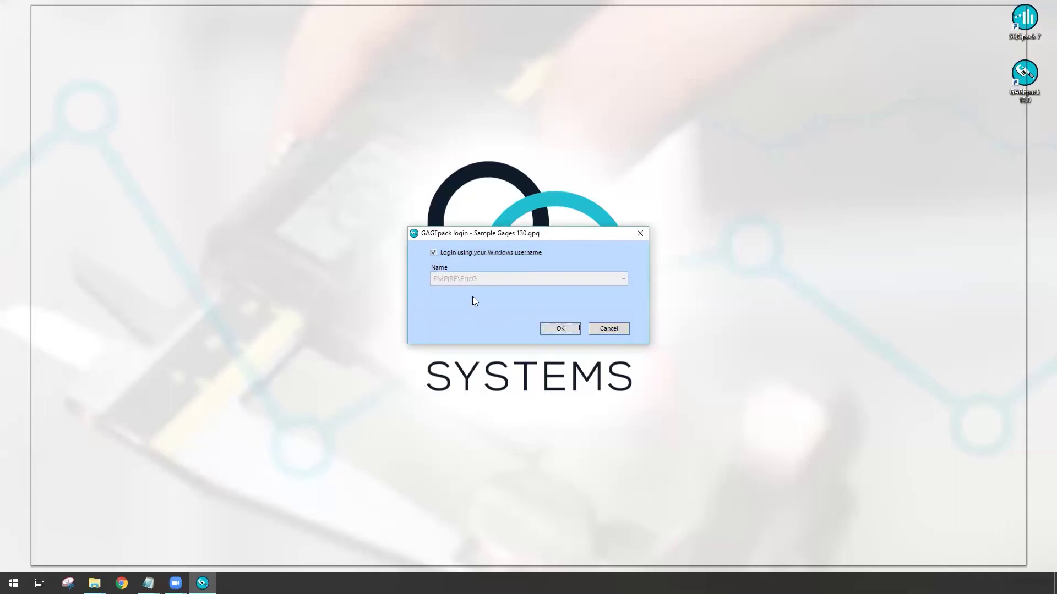
pyautogui.click(433, 253)
pyautogui.click(624, 279)
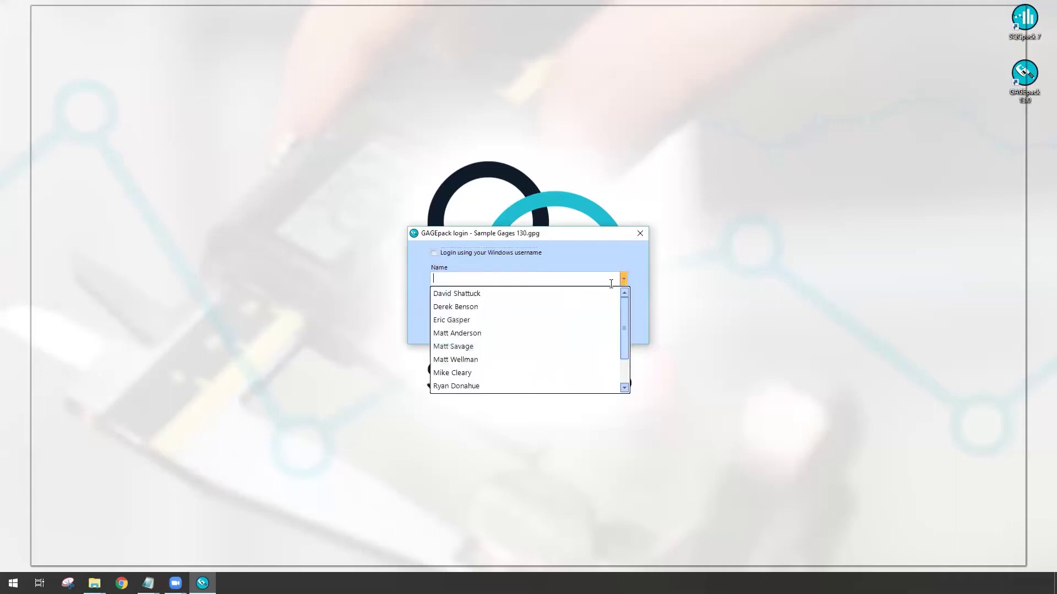
pyautogui.scroll(-1, 514, 358)
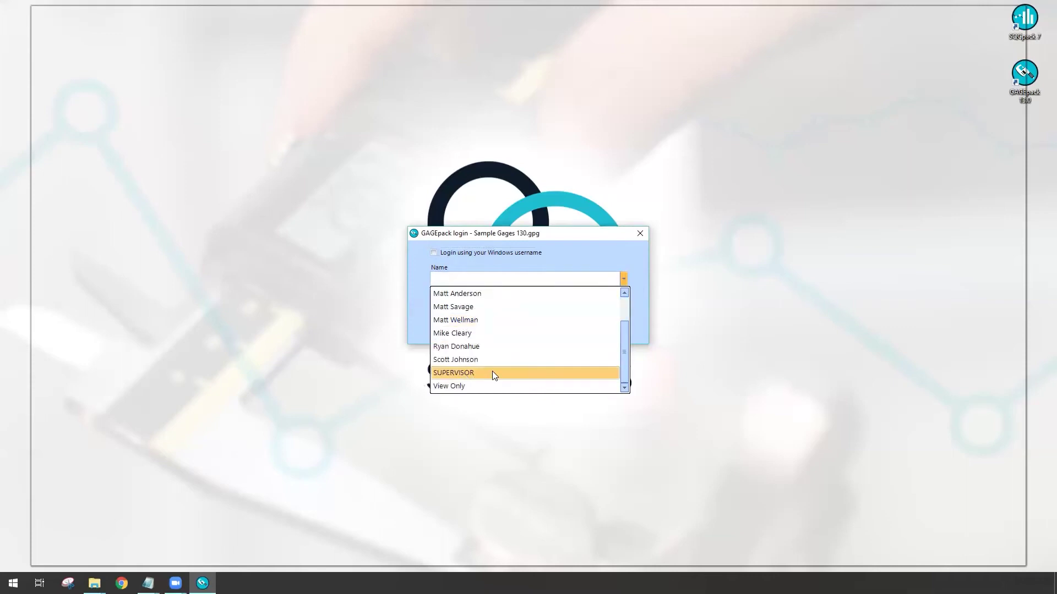
pyautogui.click(492, 373)
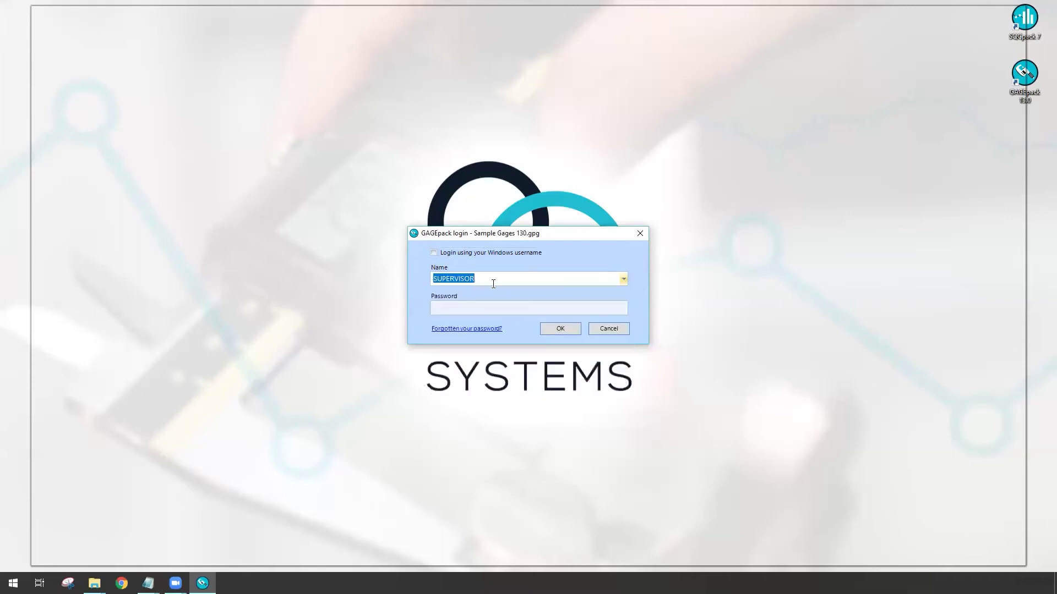
pyautogui.click(475, 310)
pyautogui.write('*****')
pyautogui.press('Return')
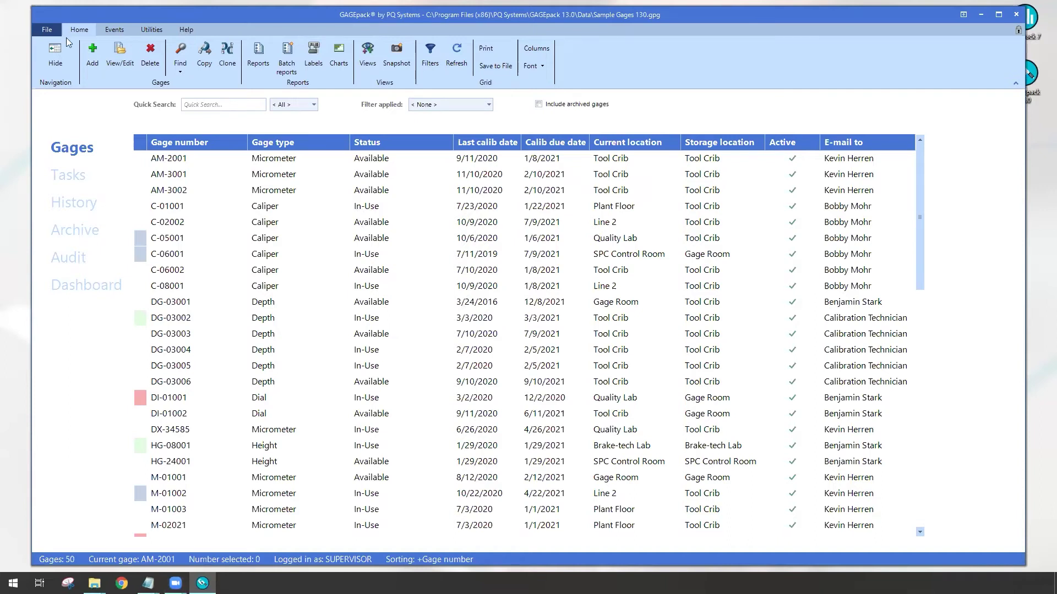
# In Settings, go to Global collections > Users and add a new user entry.
pyautogui.click(46, 31)
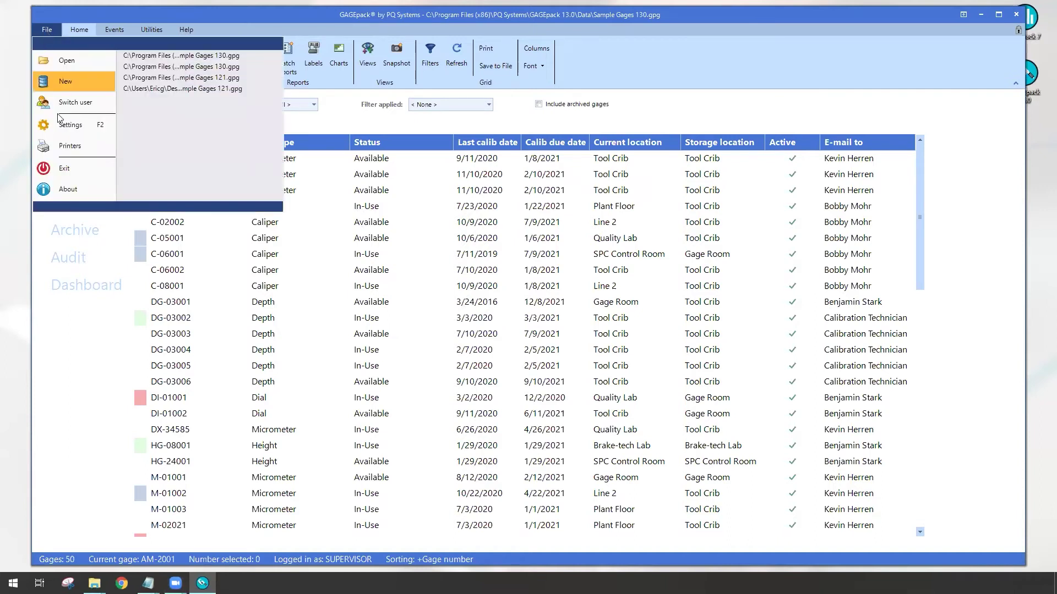
pyautogui.click(83, 125)
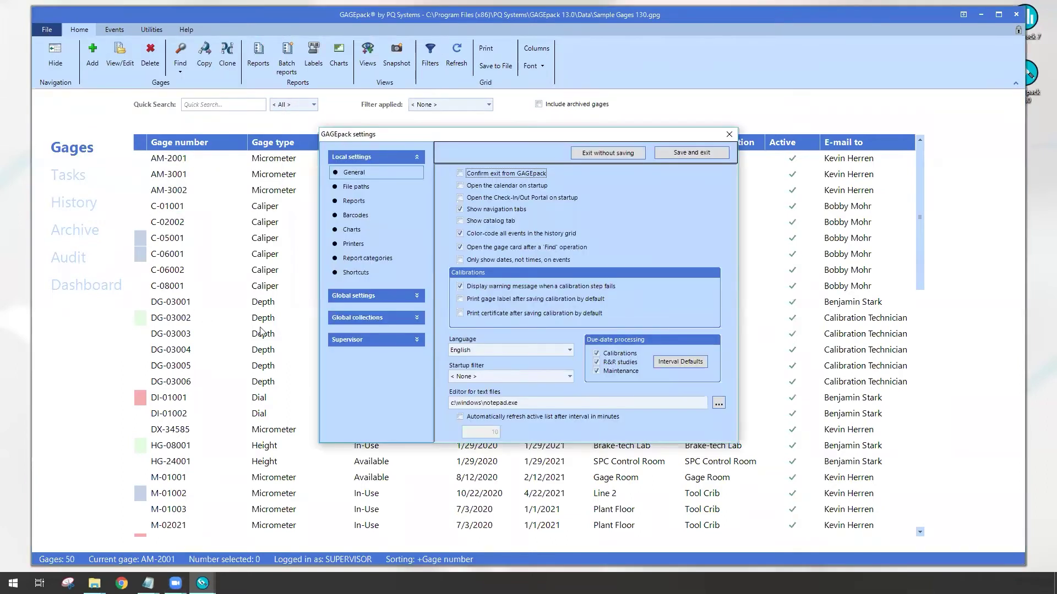
pyautogui.click(396, 318)
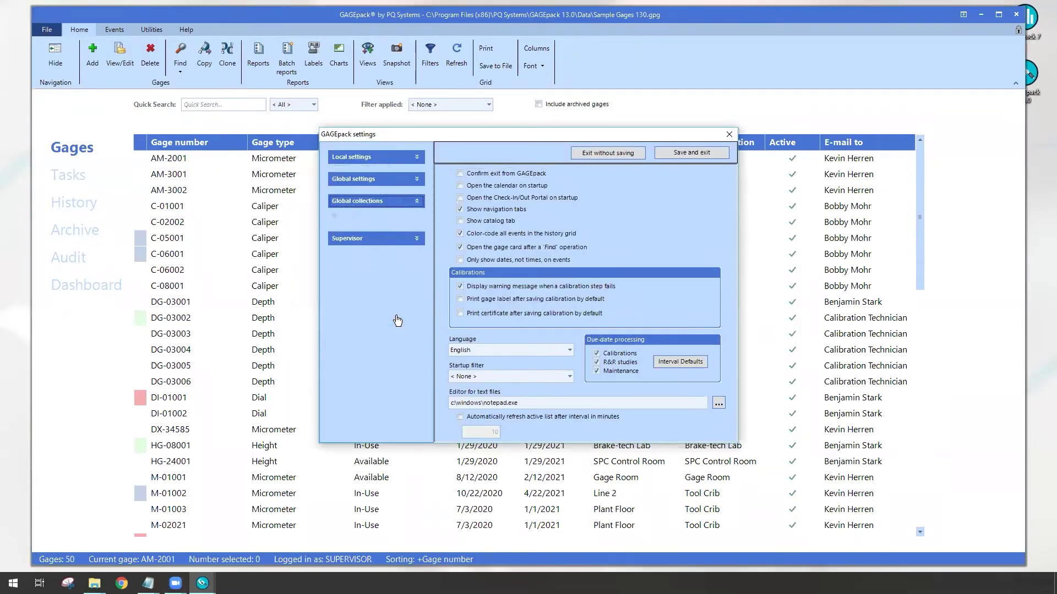
pyautogui.click(350, 236)
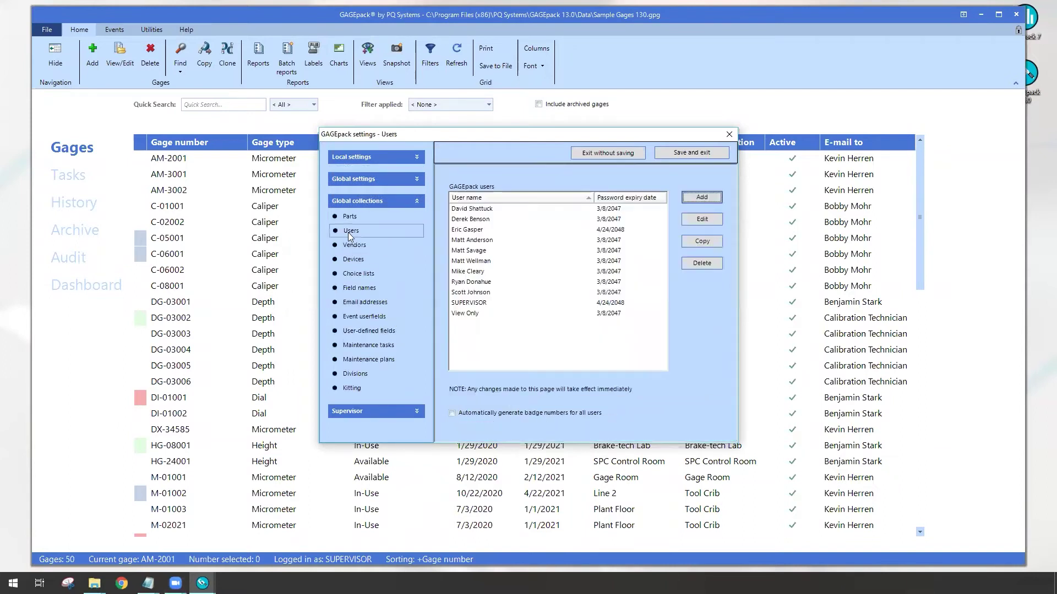
pyautogui.click(468, 220)
pyautogui.click(471, 243)
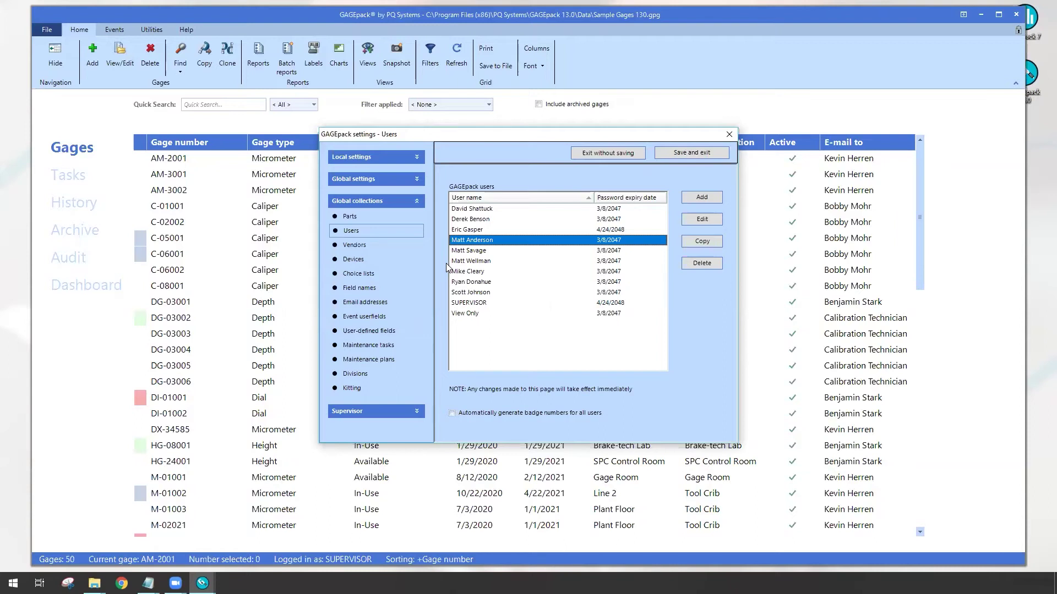
pyautogui.click(706, 198)
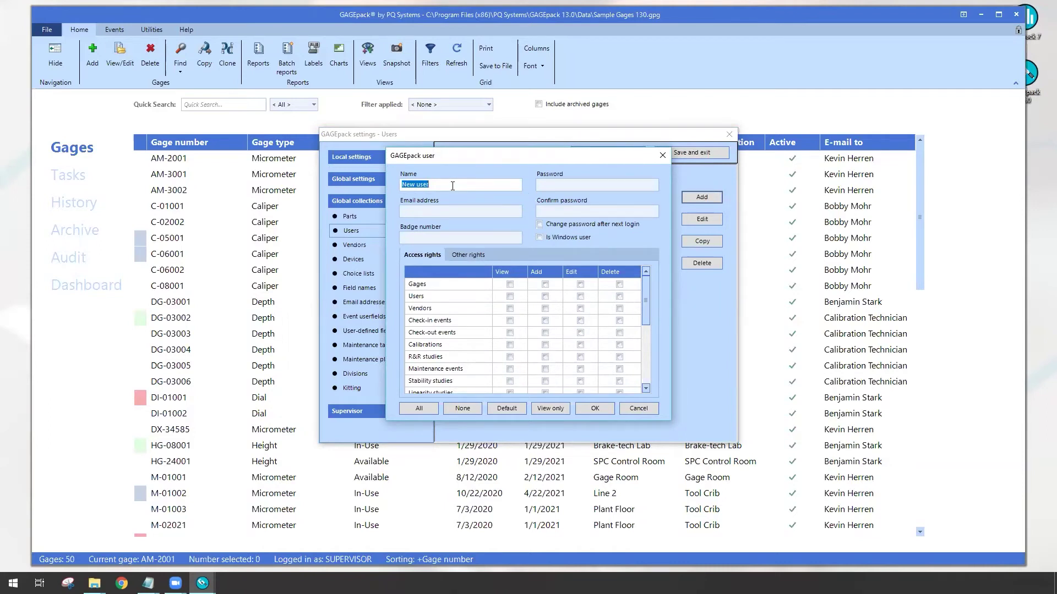
pyautogui.write('EMPIRE\\EricgG')
pyautogui.click(551, 185)
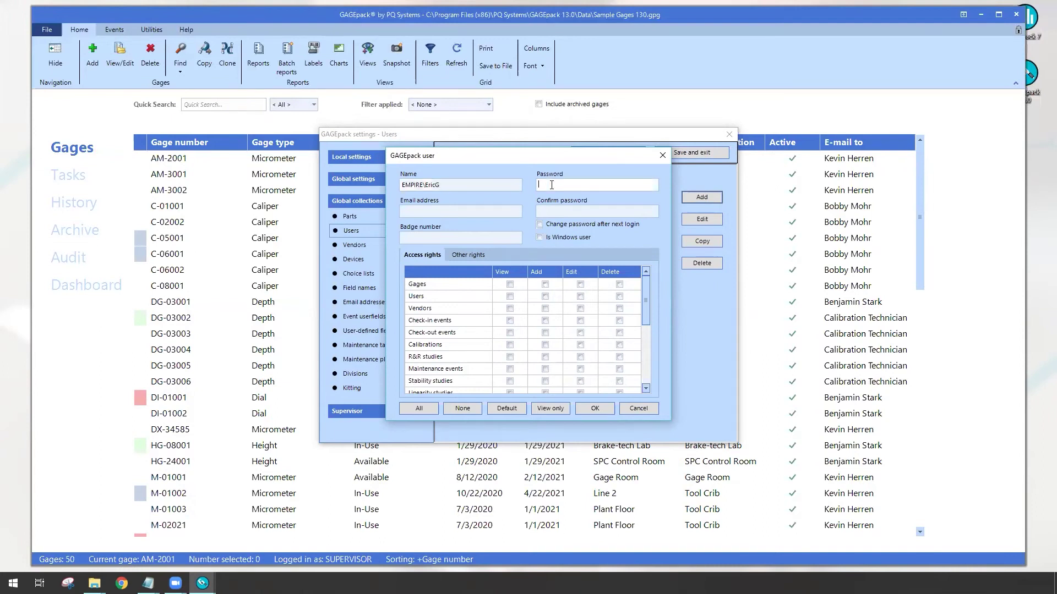
# Mark the user as a Windows user and grant Default, then All access rights.
pyautogui.click(539, 239)
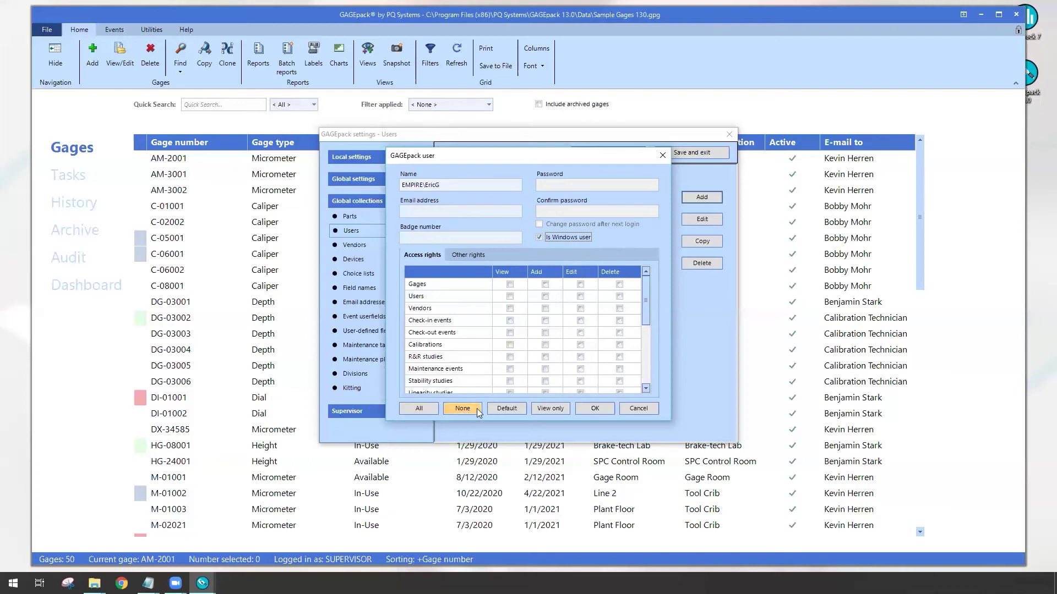
pyautogui.click(508, 407)
pyautogui.click(425, 411)
pyautogui.click(583, 409)
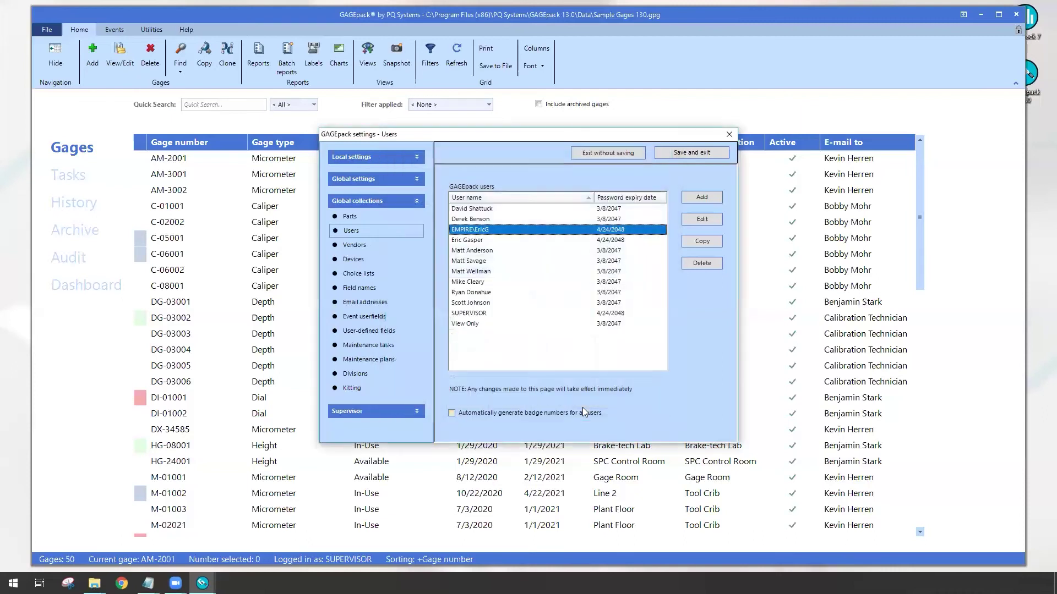
pyautogui.click(463, 231)
pyautogui.click(672, 154)
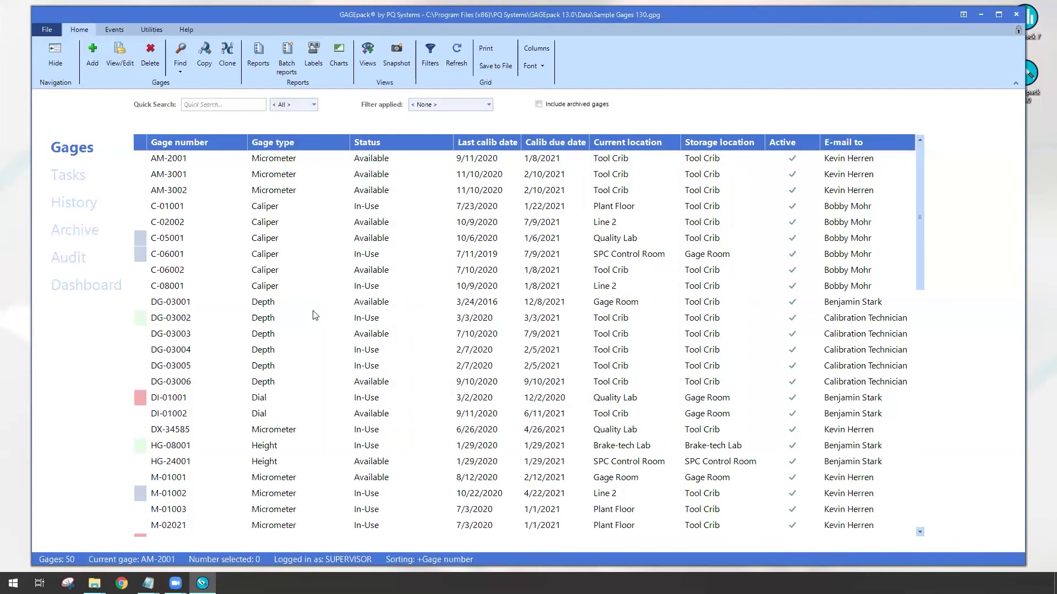
pyautogui.click(50, 30)
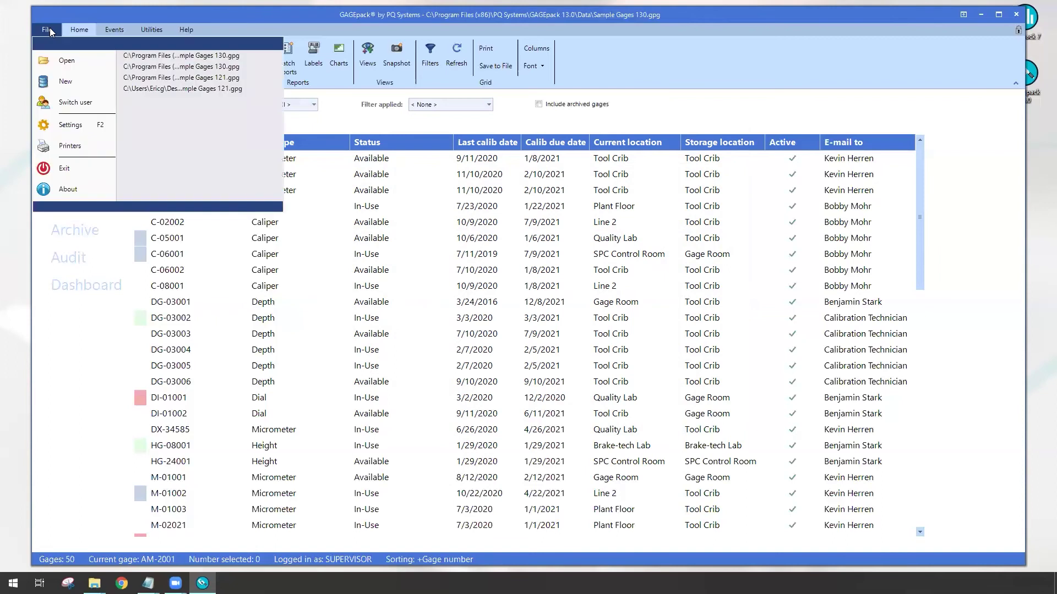
pyautogui.click(106, 102)
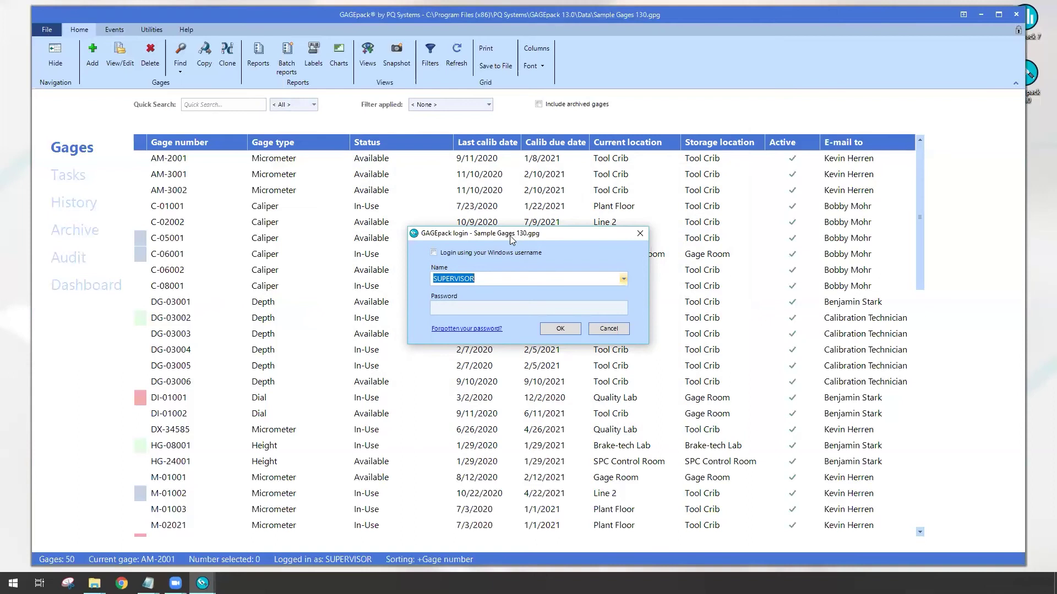
pyautogui.click(435, 254)
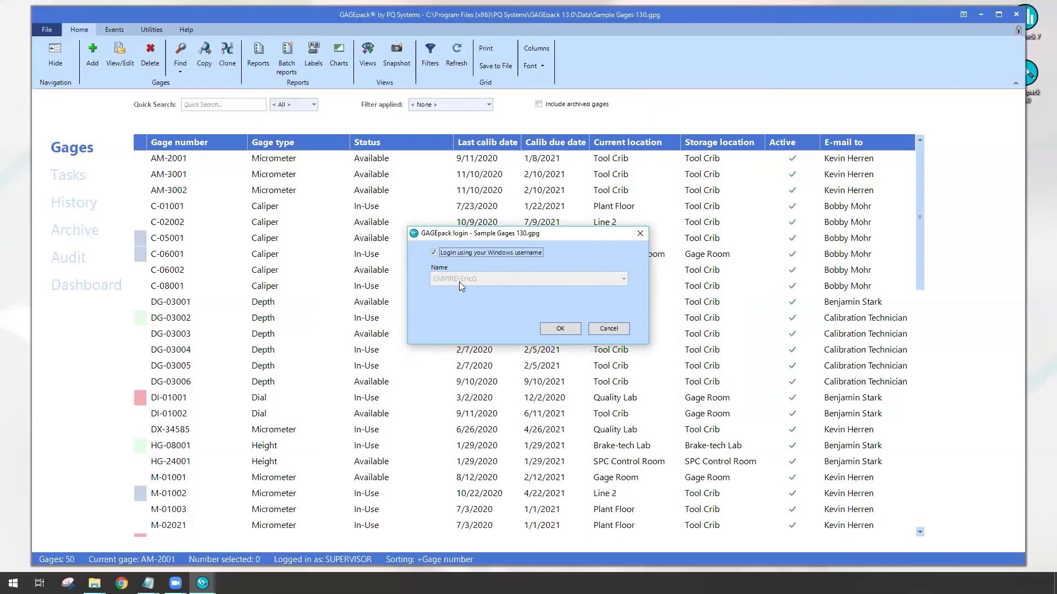
pyautogui.click(550, 328)
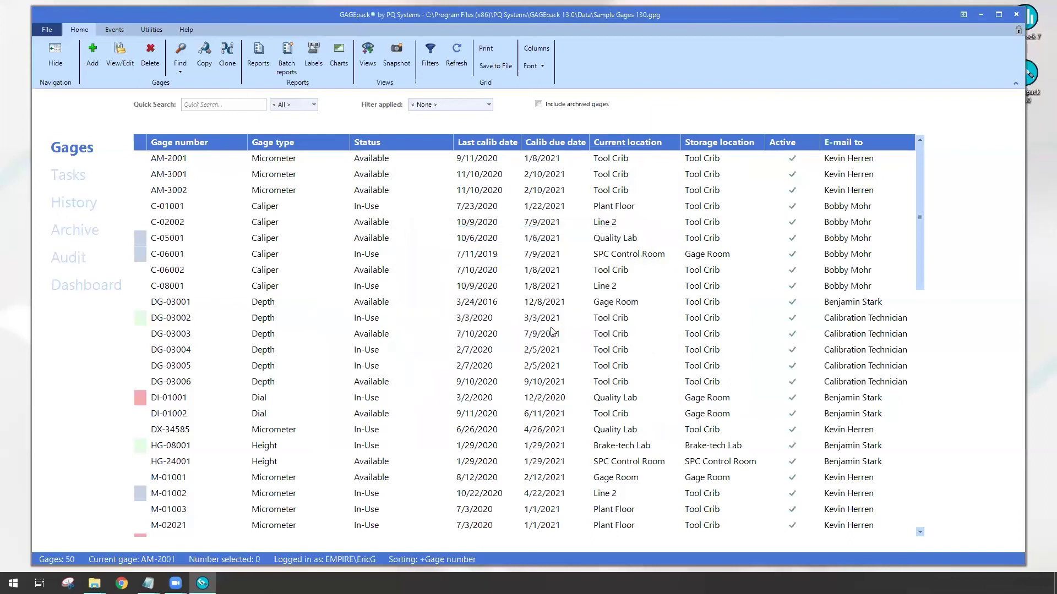
# Select gages DG-03001 and DG-03002, then open File > Settings.
pyautogui.click(393, 307)
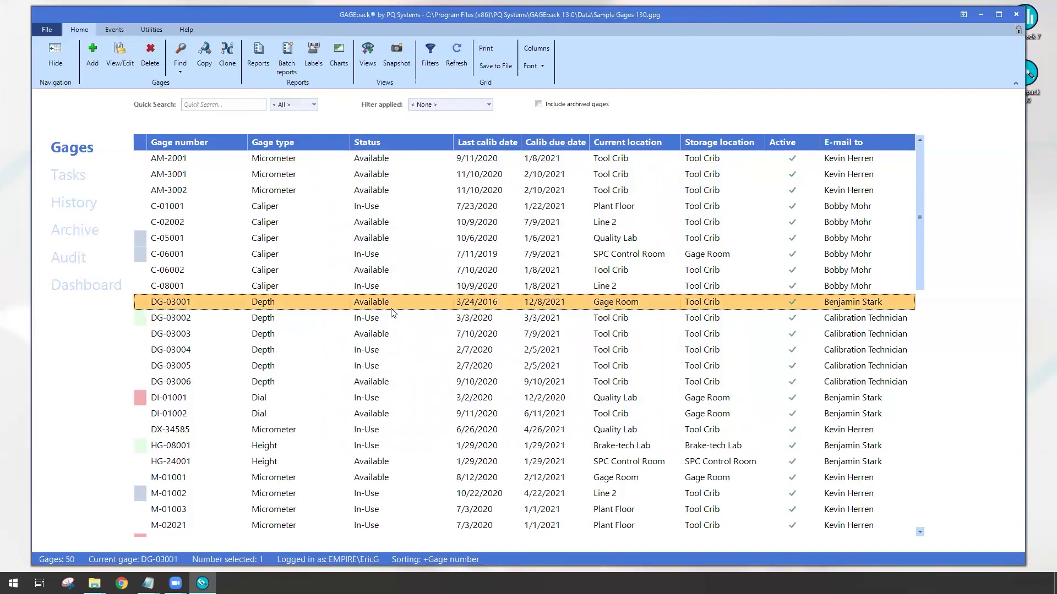
pyautogui.click(325, 563)
pyautogui.click(361, 320)
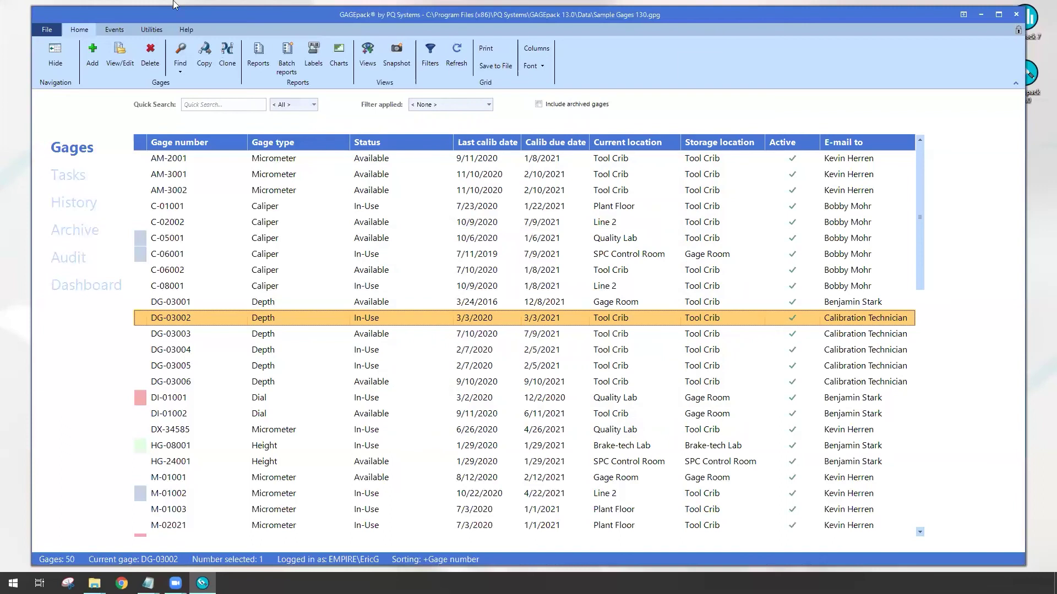
pyautogui.click(55, 30)
pyautogui.click(80, 128)
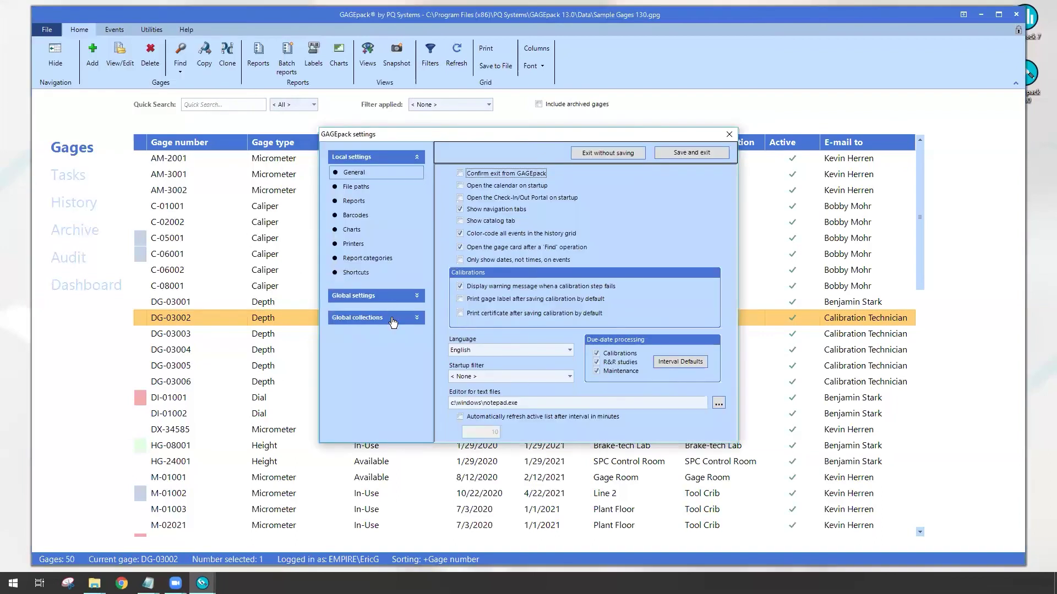
# In the Global collections Users list, duplicate the existing Windows domain user.
pyautogui.click(389, 317)
pyautogui.click(350, 230)
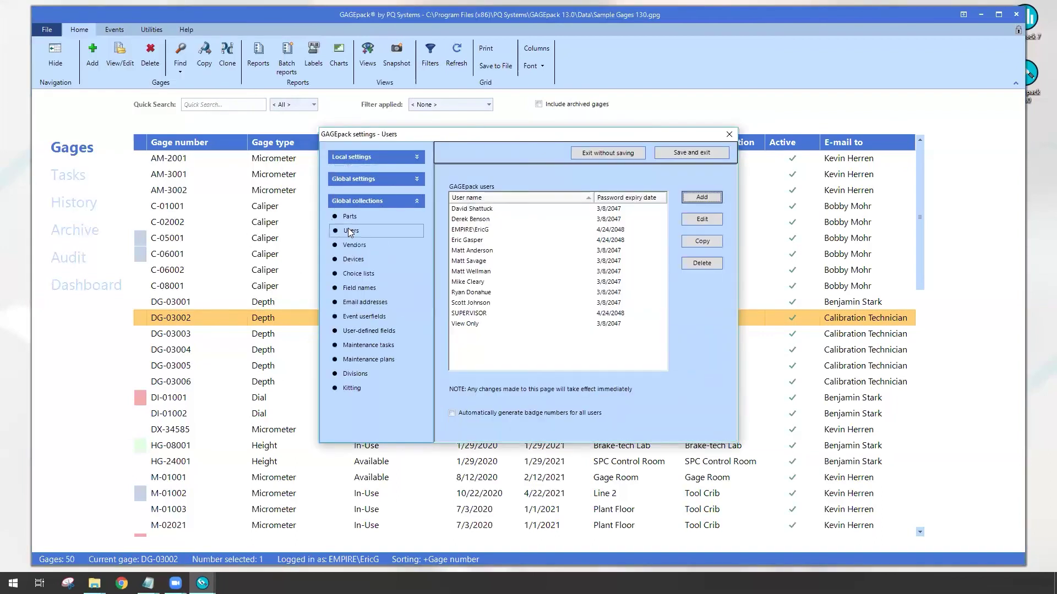
pyautogui.click(489, 231)
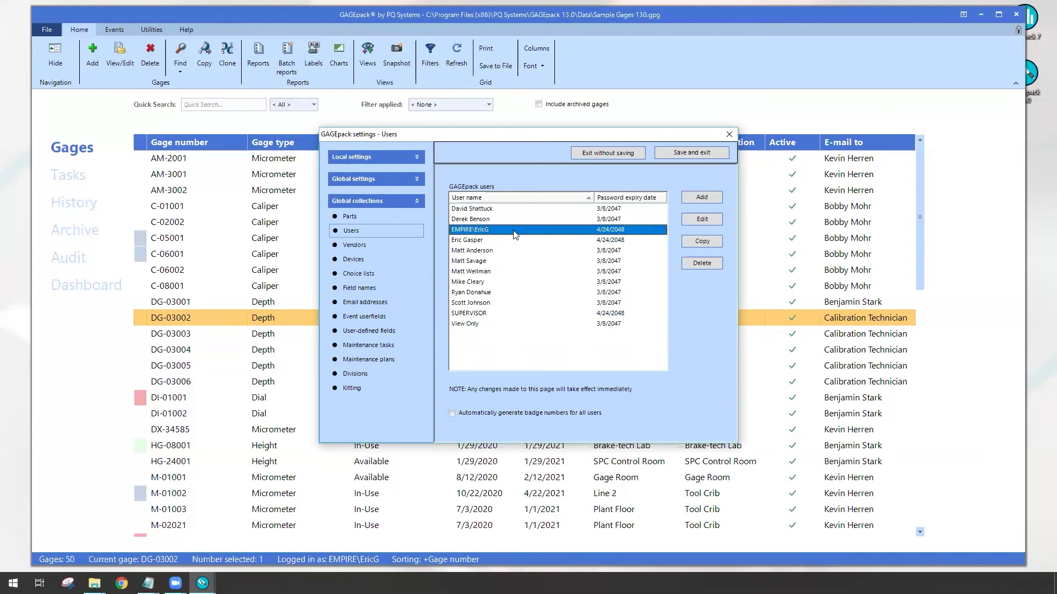
pyautogui.click(694, 241)
# Rename the copied user to the new Windows domain account name and apply default access rights.
pyautogui.click(469, 185)
pyautogui.moveTo(469, 185); pyautogui.dragTo(432, 189)
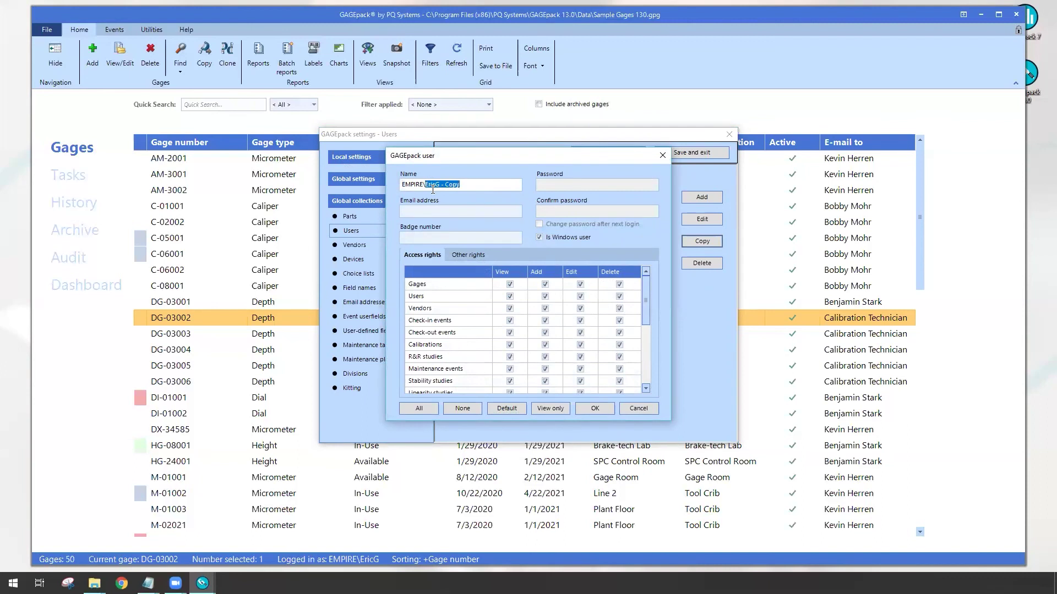
pyautogui.write('D')
pyautogui.write('erek')
pyautogui.press('BackSpace')
pyautogui.write('rek')
pyautogui.click(506, 408)
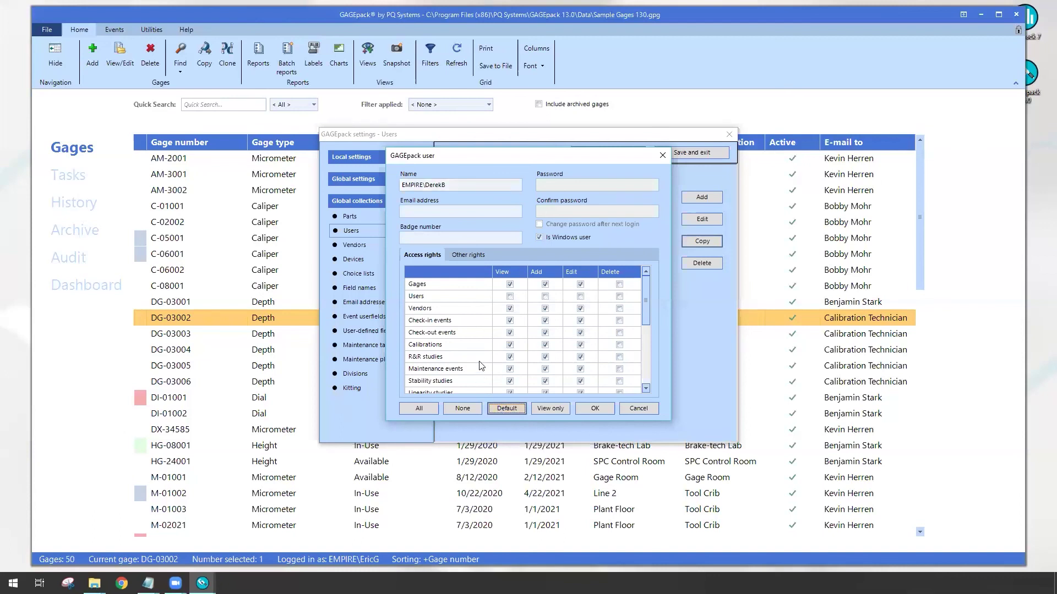